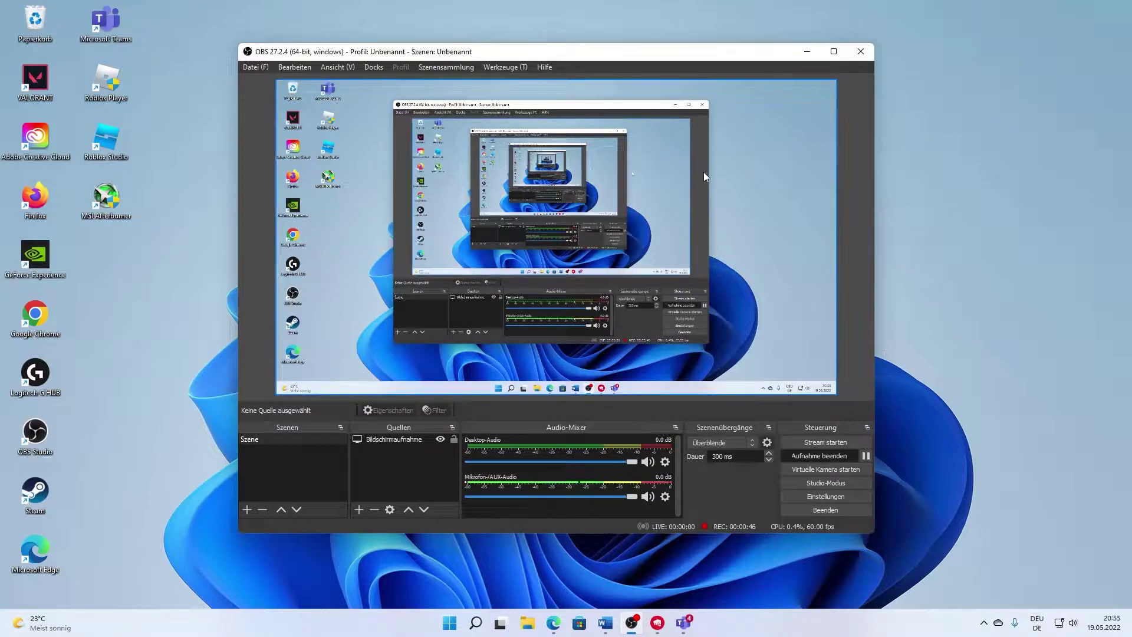
Step: Review the source types that can be added to the scene, without adding one
left_click_drag(620, 60, 595, 61)
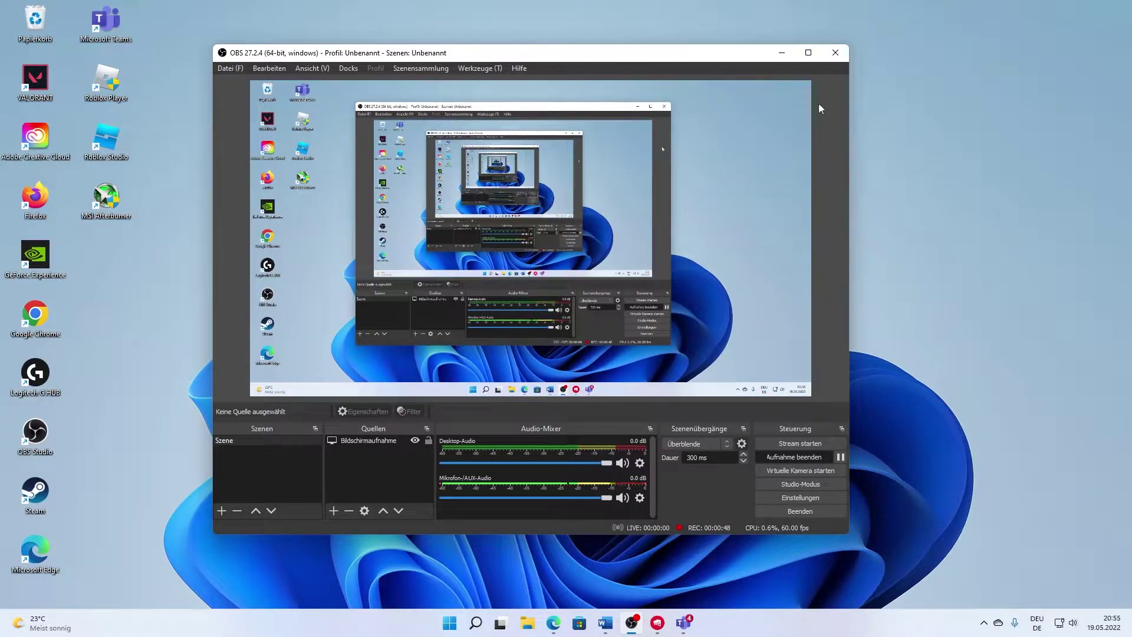
mouse_move(191, 22)
left_mouse_down()
mouse_move(723, 494)
mouse_move(938, 585)
mouse_move(893, 569)
mouse_move(688, 401)
mouse_move(570, 348)
mouse_move(331, 131)
mouse_move(193, 20)
mouse_move(181, 23)
left_mouse_up()
left_click(231, 444)
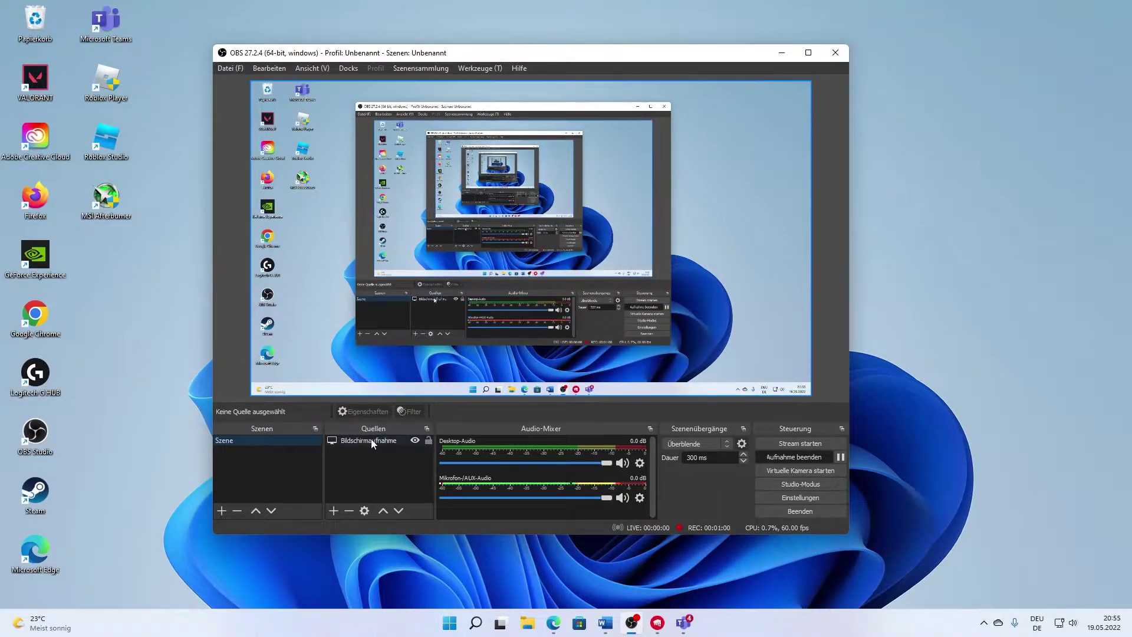
left_click(334, 510)
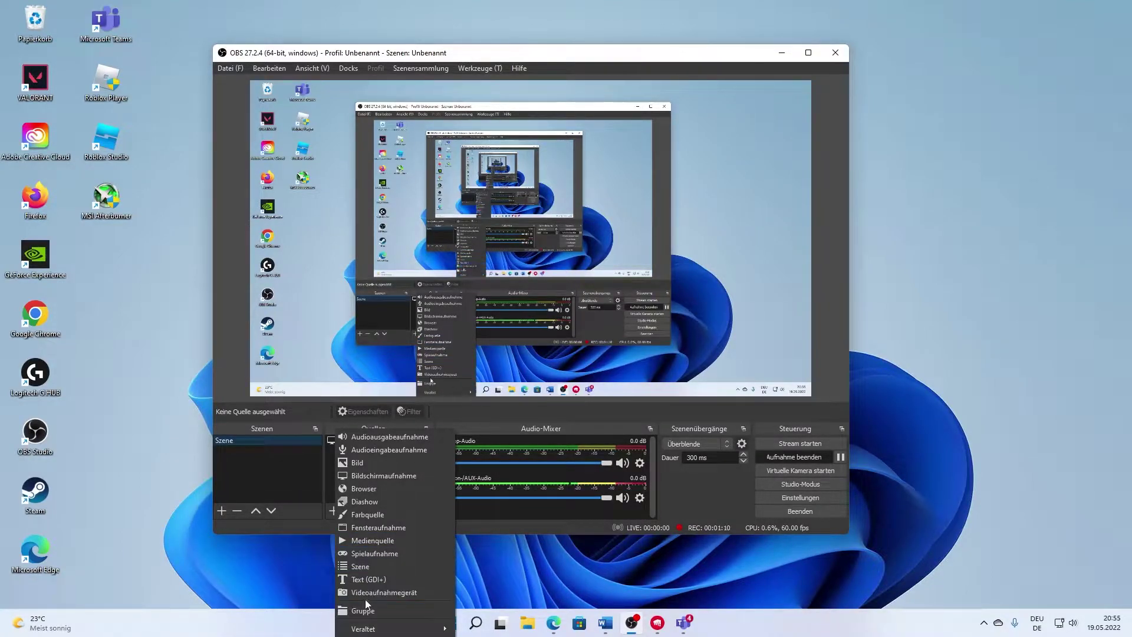
left_click(294, 460)
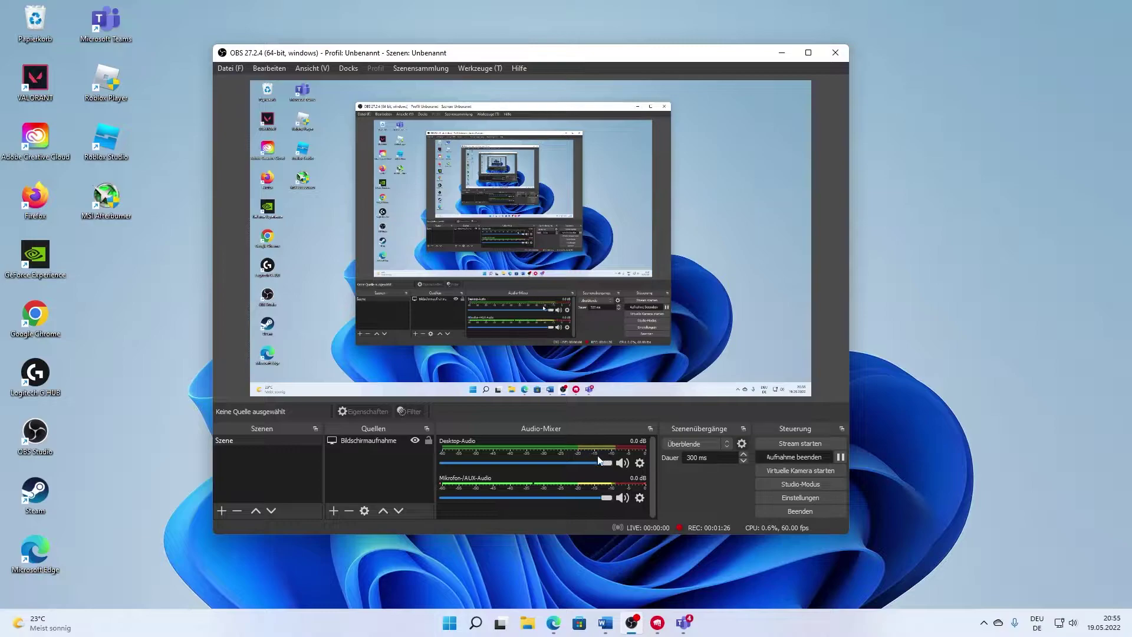
Step: Inspect the output device choices in the Desktop-Audio properties and leave the dialog without saving
left_click(641, 465)
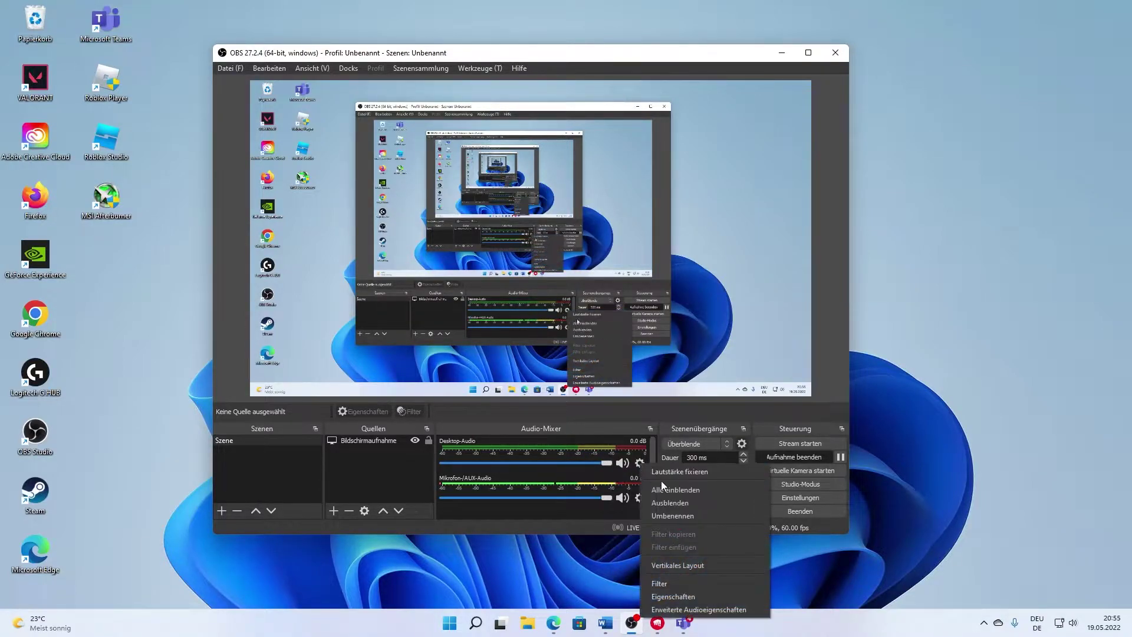
left_click(674, 597)
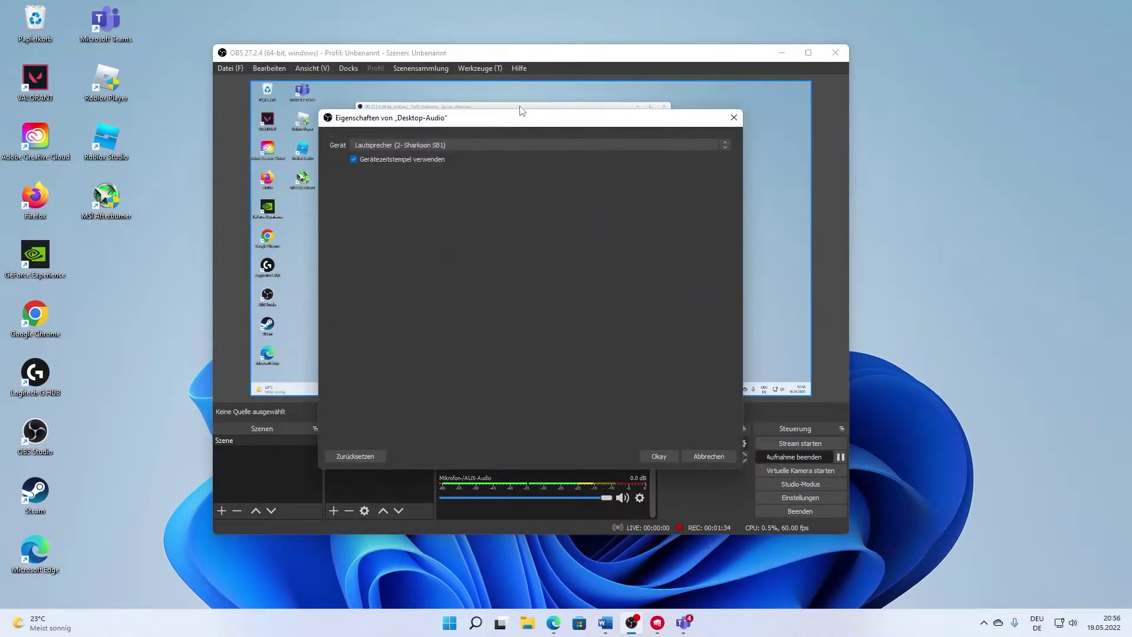
left_click_drag(686, 124, 725, 52)
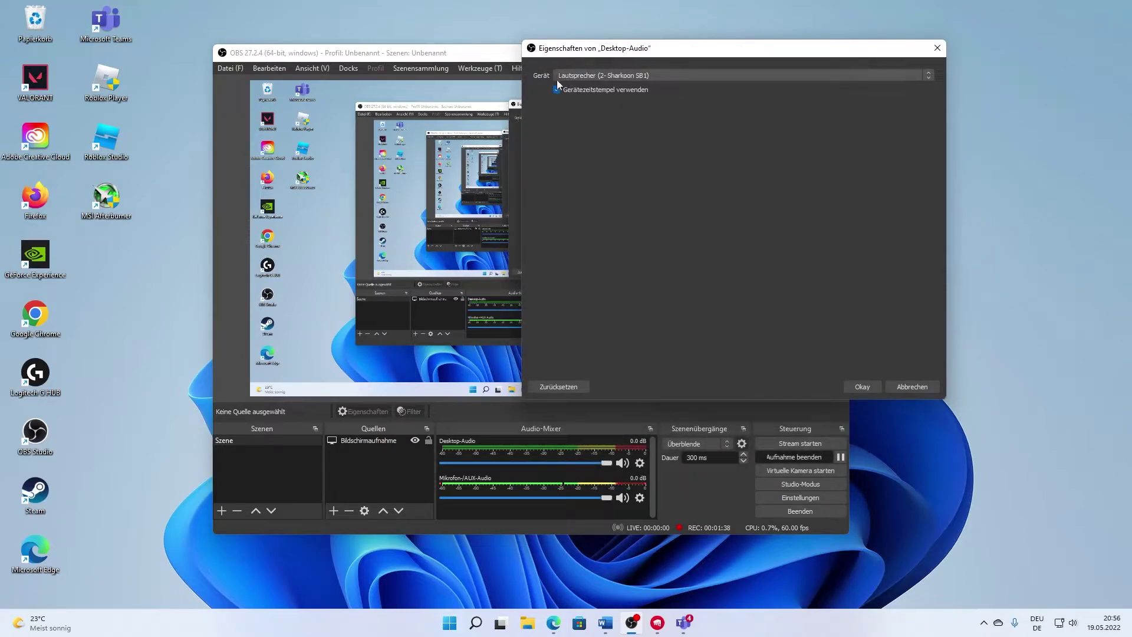
left_click(641, 79)
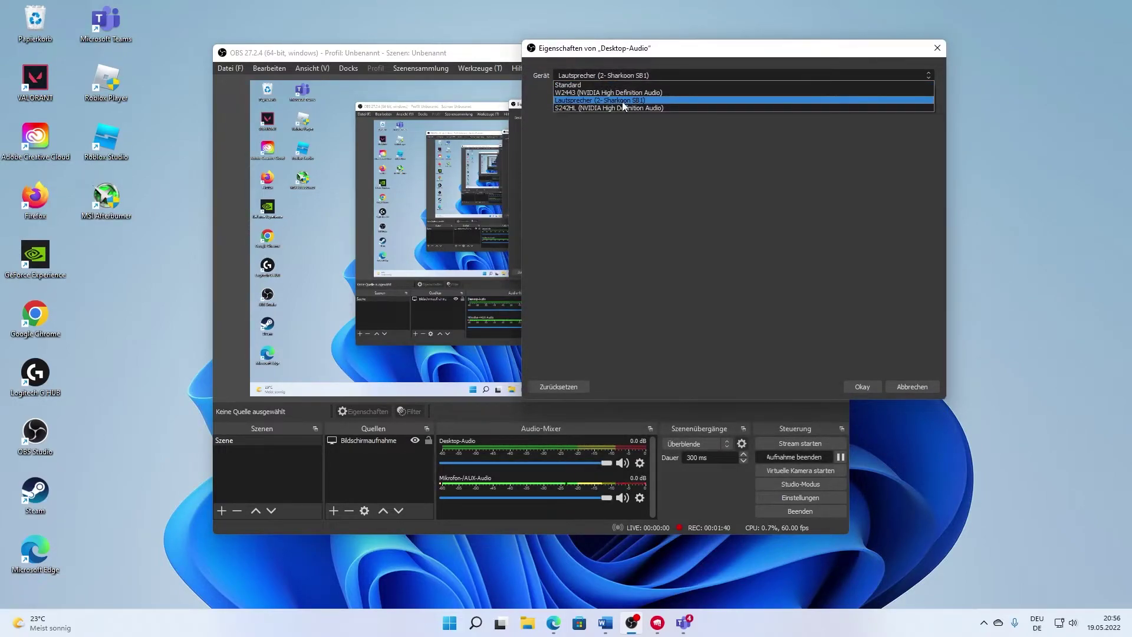
left_click(624, 104)
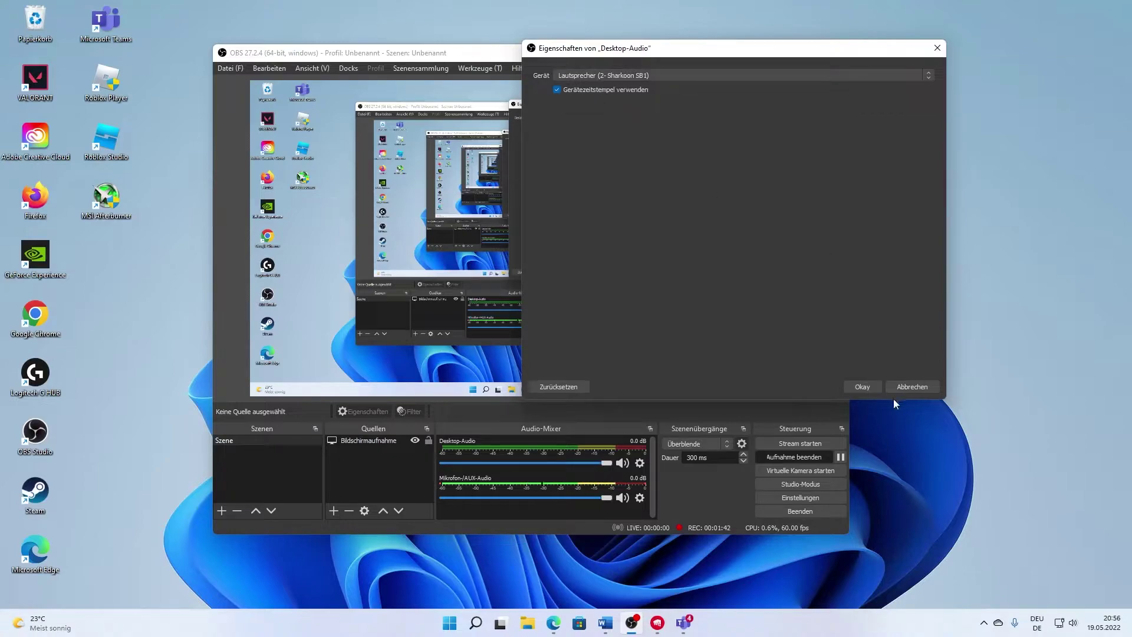
right_click(1073, 627)
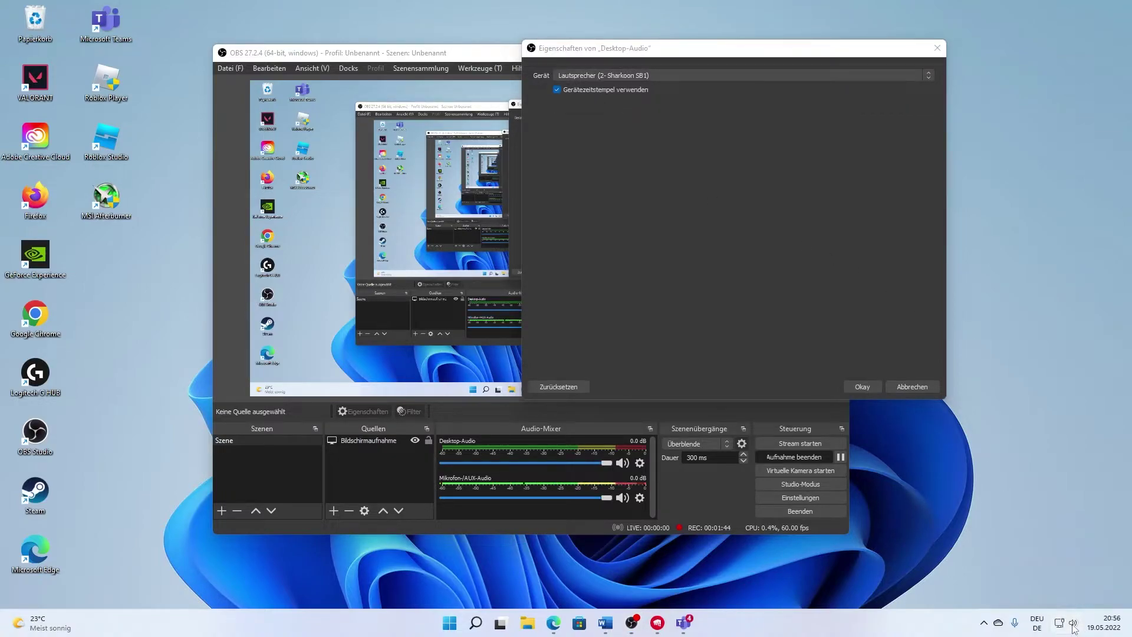
left_click(847, 341)
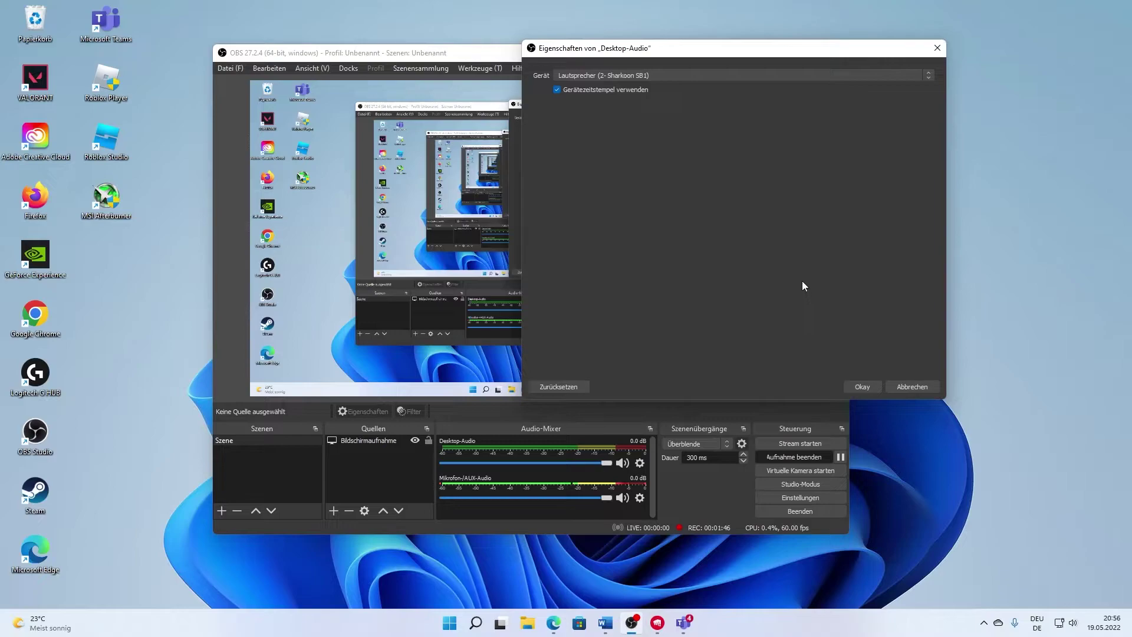
left_click_drag(678, 52, 769, 64)
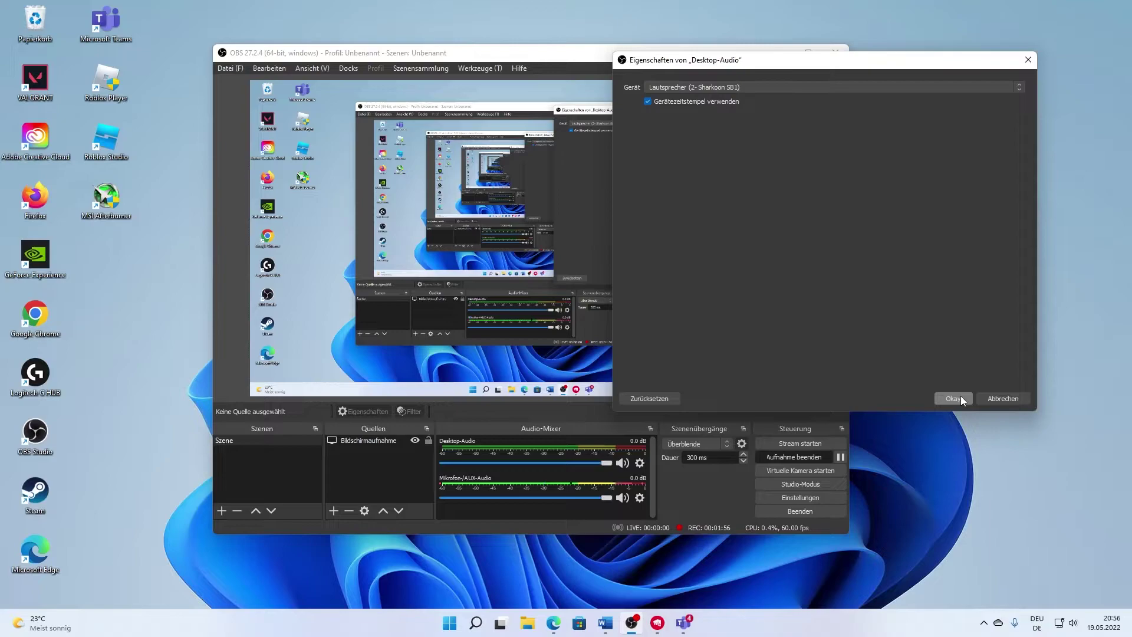
left_click_drag(691, 63, 506, 58)
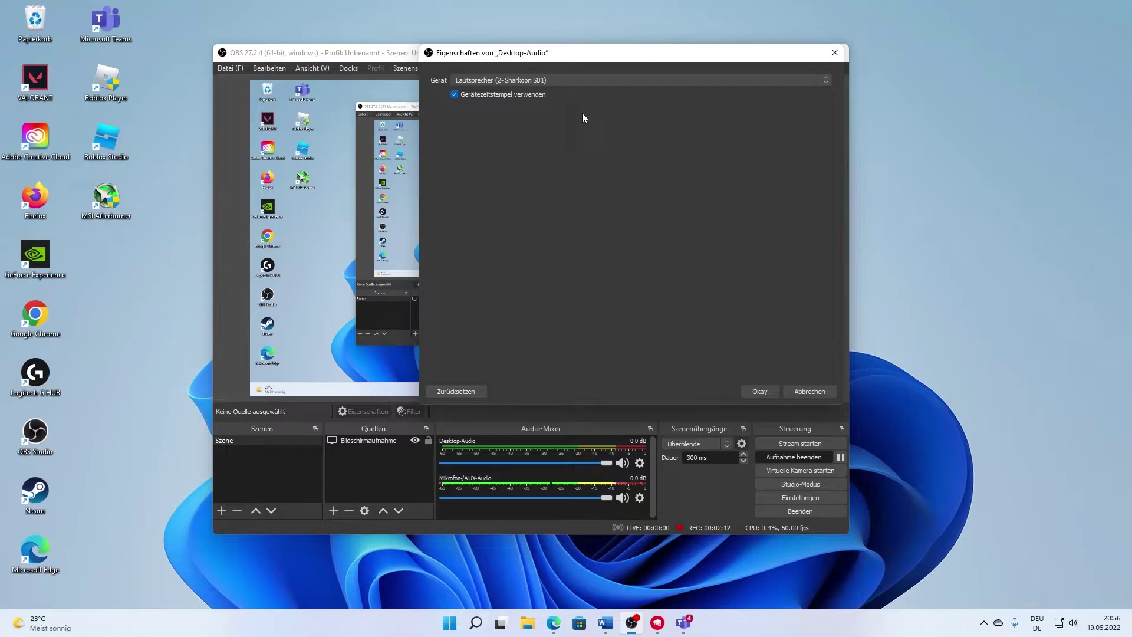
left_click(817, 390)
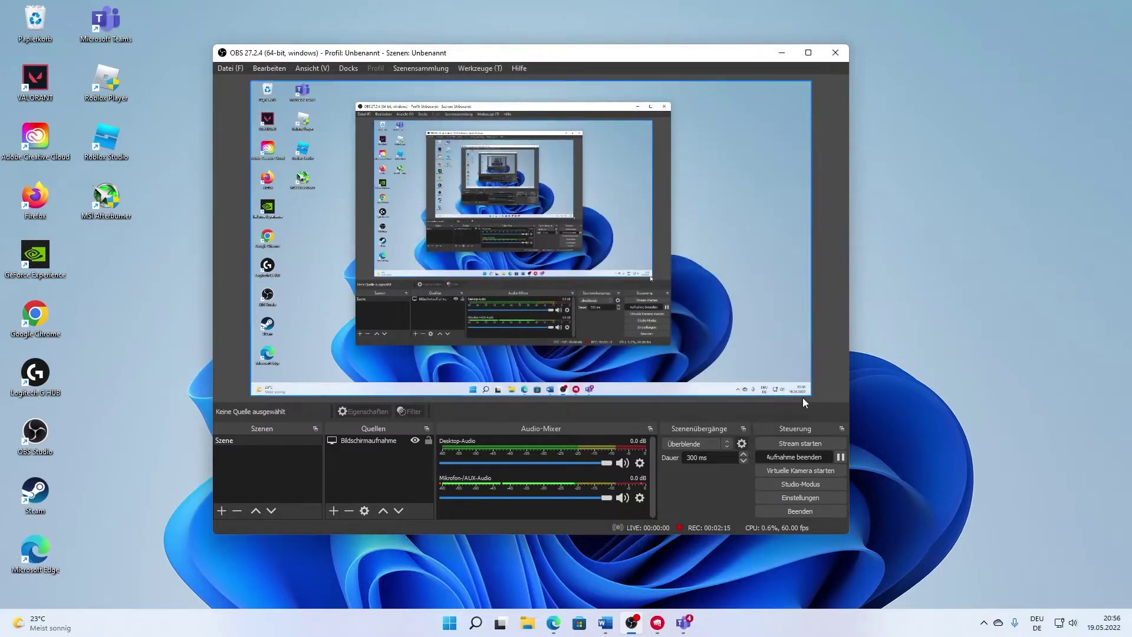
Step: Review the volume, mono, balance, monitoring and track options in the advanced audio properties
left_click(640, 463)
left_click(684, 612)
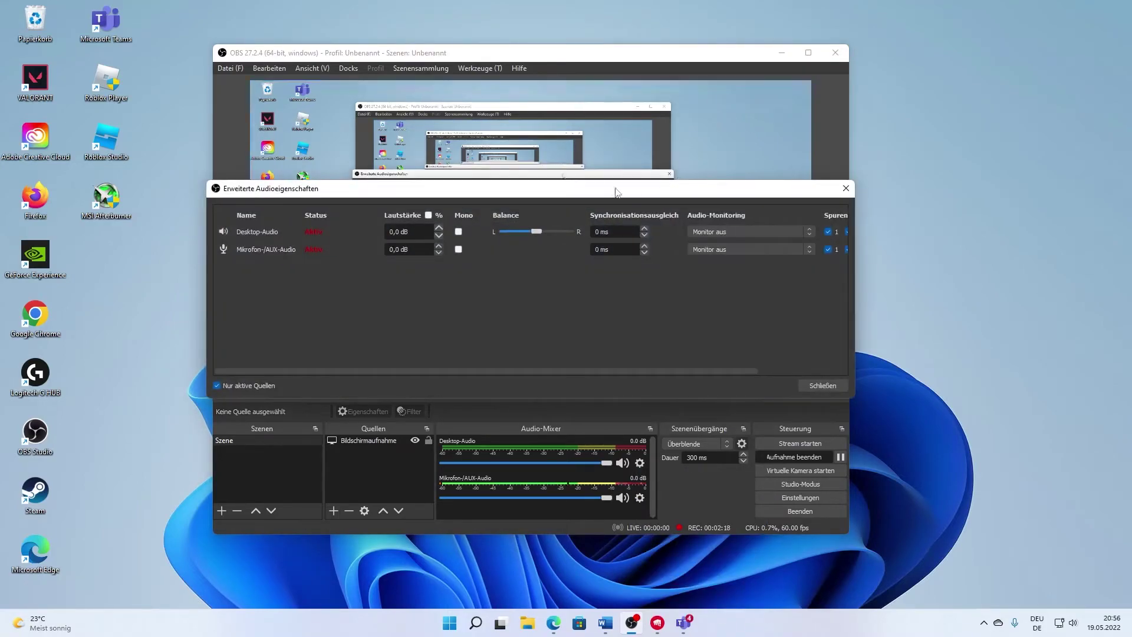
left_click_drag(493, 195, 711, 108)
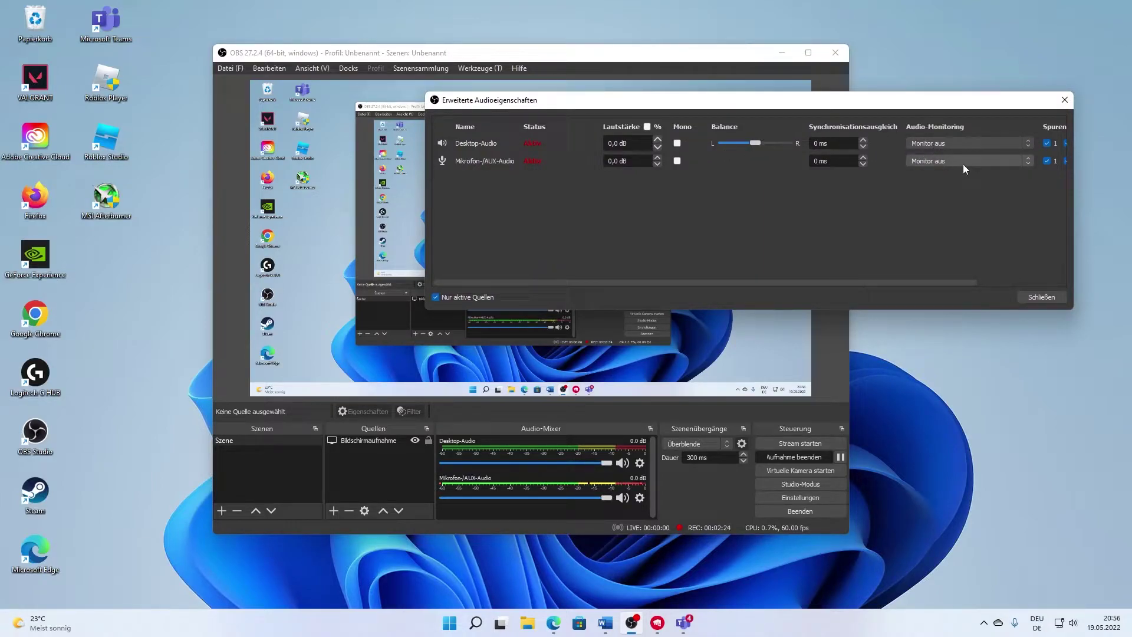
left_click_drag(910, 284, 974, 282)
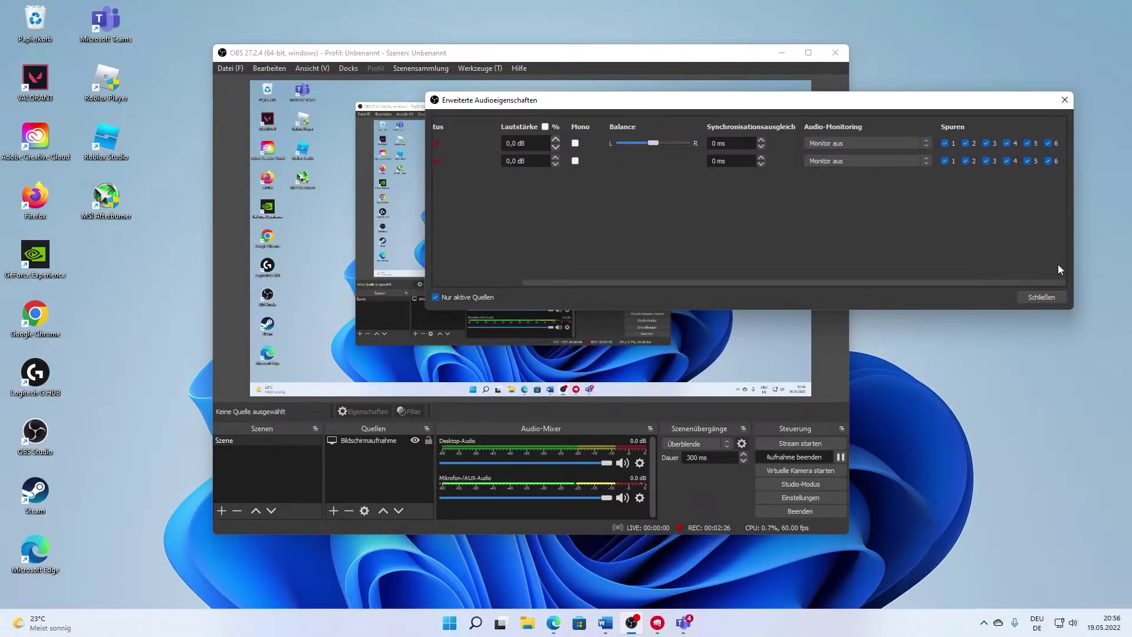
scroll(885, 260, "left", 3)
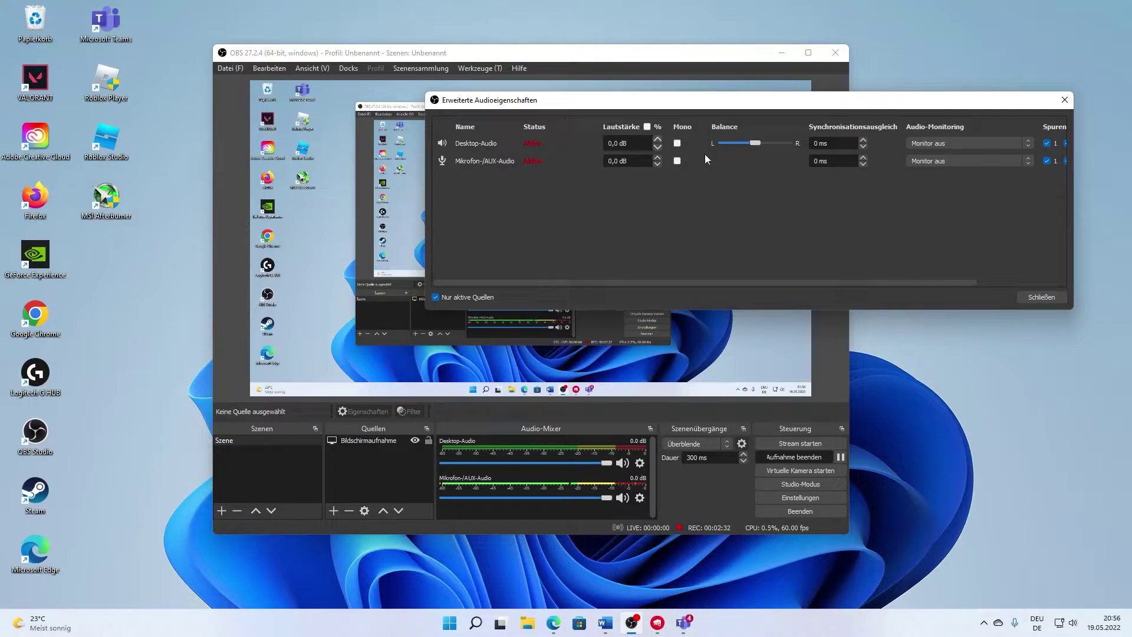
mouse_move(757, 146)
left_mouse_down()
mouse_move(713, 141)
mouse_move(757, 147)
left_mouse_up()
left_click(1043, 296)
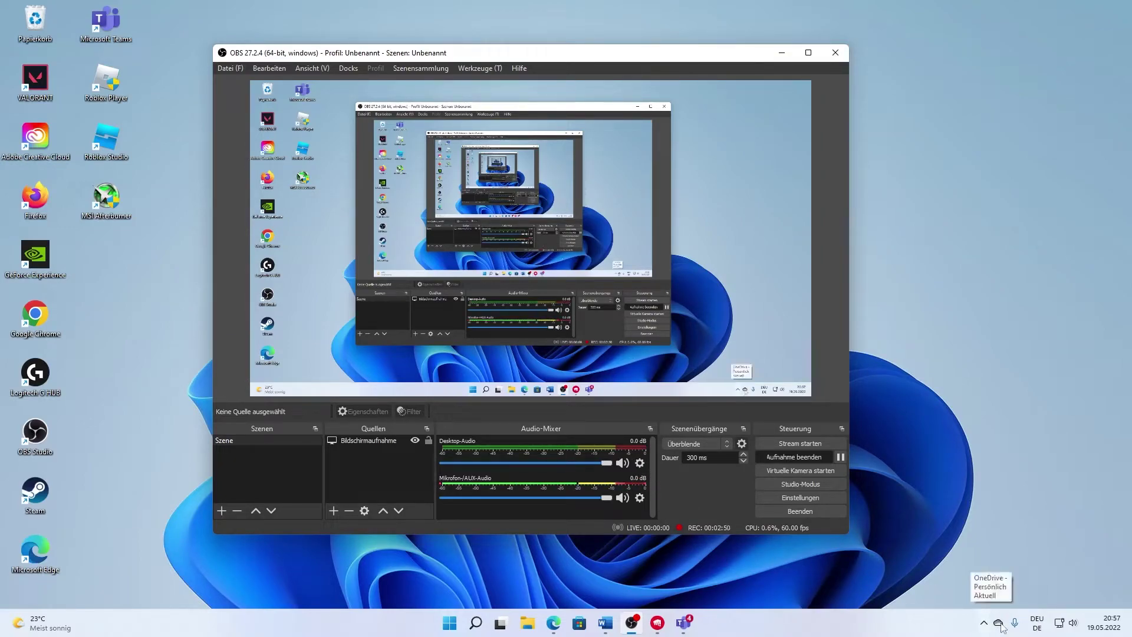
Step: Switch to the Windows volume mixer and expand the output and input device settings for Steam
right_click(1072, 623)
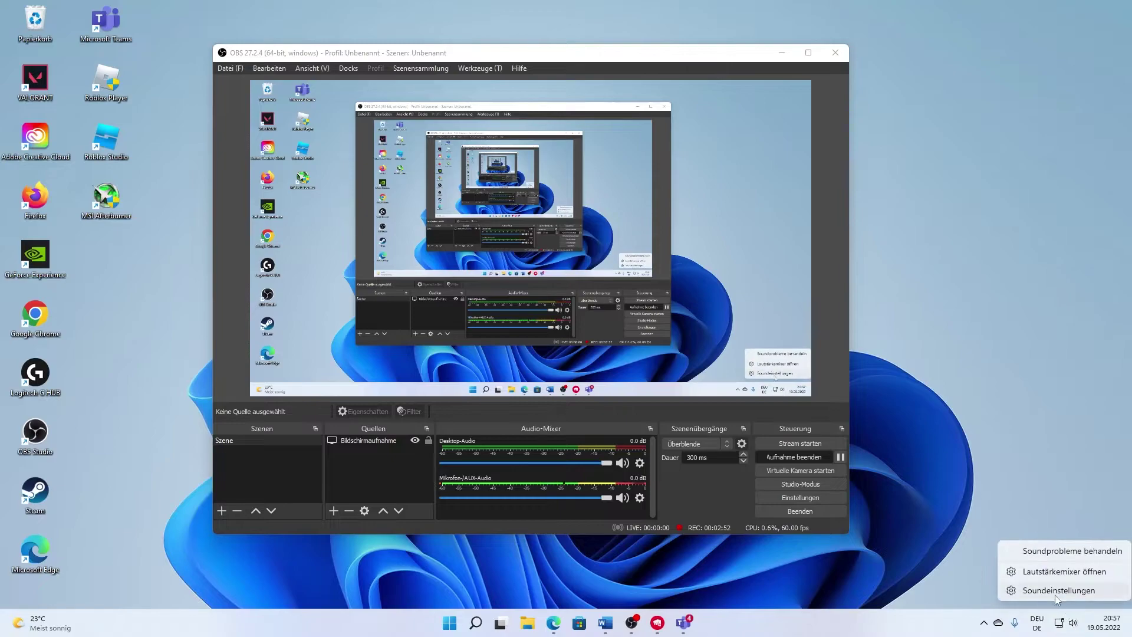
left_click(1063, 572)
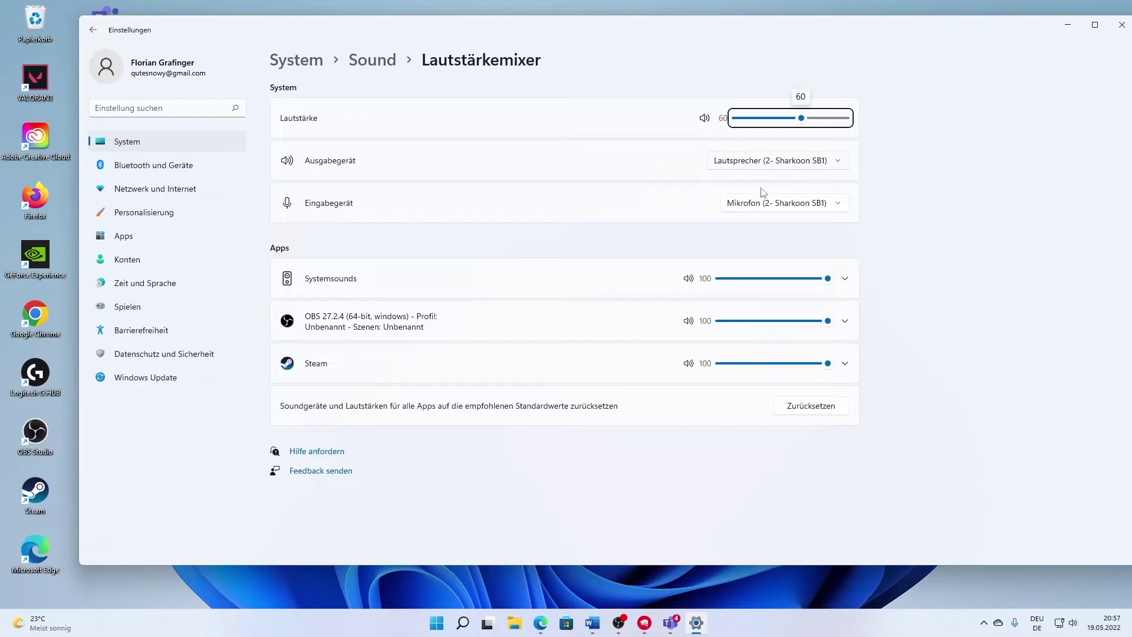
left_click(846, 279)
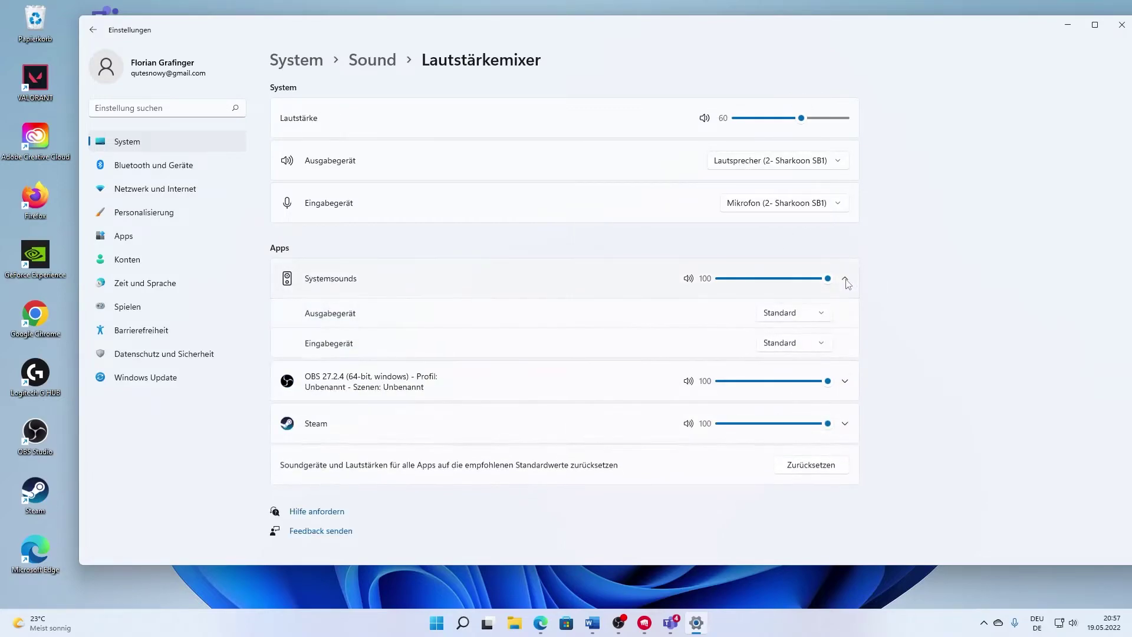
left_click(846, 279)
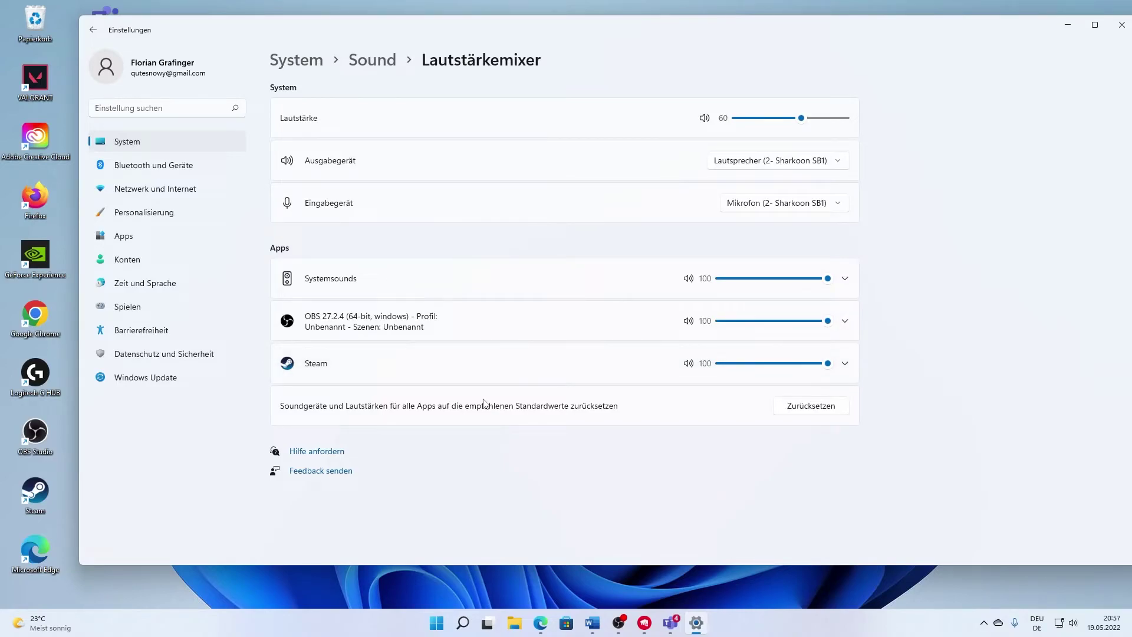
left_click(852, 364)
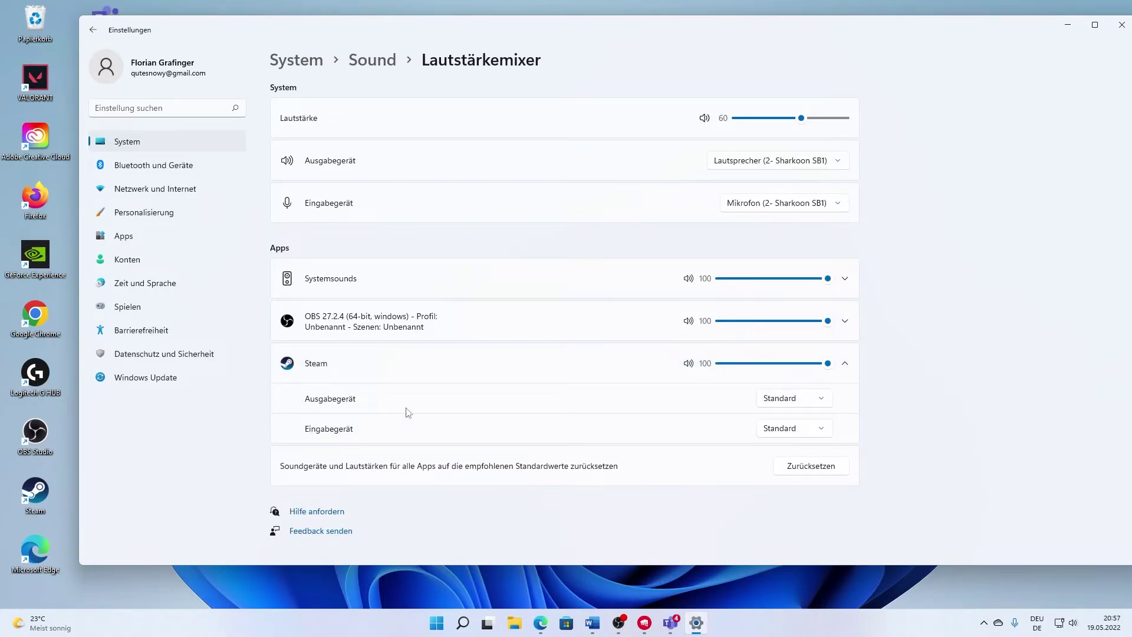
Step: Arrange the volume mixer and OBS windows side by side and open the Desktop-Audio properties in OBS
left_click_drag(719, 31, 160, 58)
left_click_drag(587, 52, 766, 81)
left_click(819, 492)
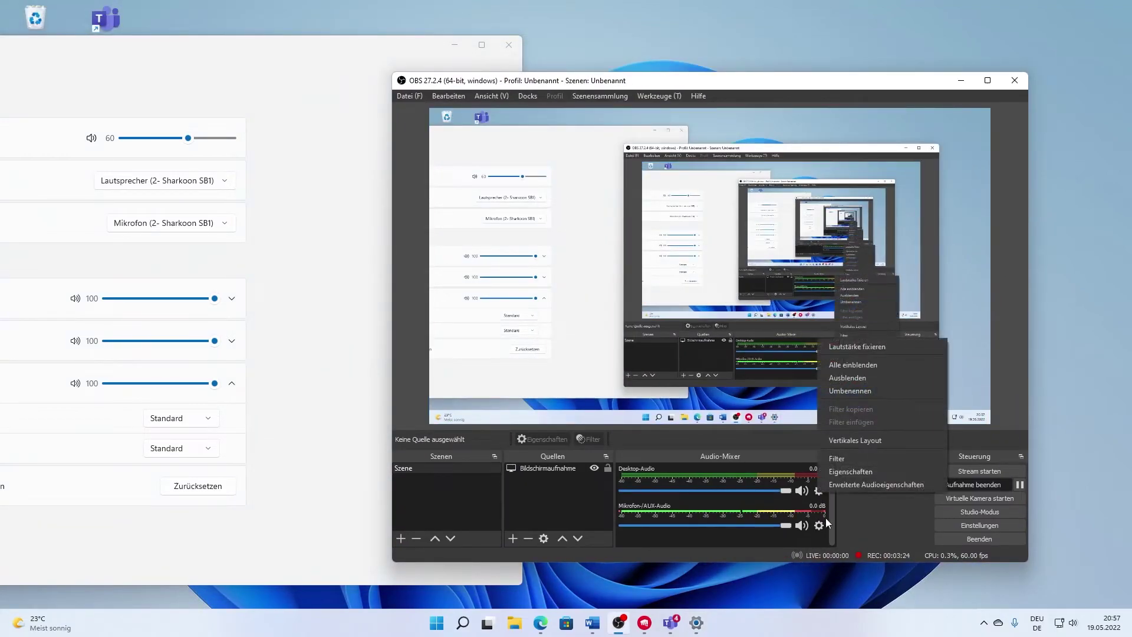
left_click(850, 468)
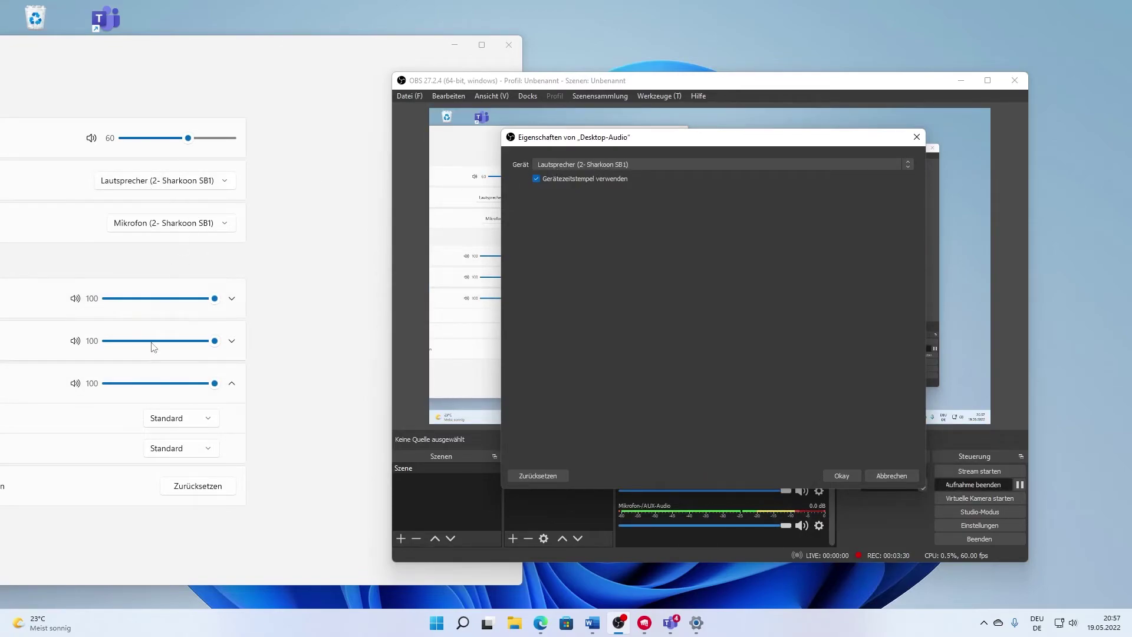
Step: Set Steam's output device to Lautsprecher (2- Sharkoon SB1) in the volume mixer and accept the Desktop-Audio properties in OBS
left_click(182, 418)
left_click(202, 465)
left_click(646, 285)
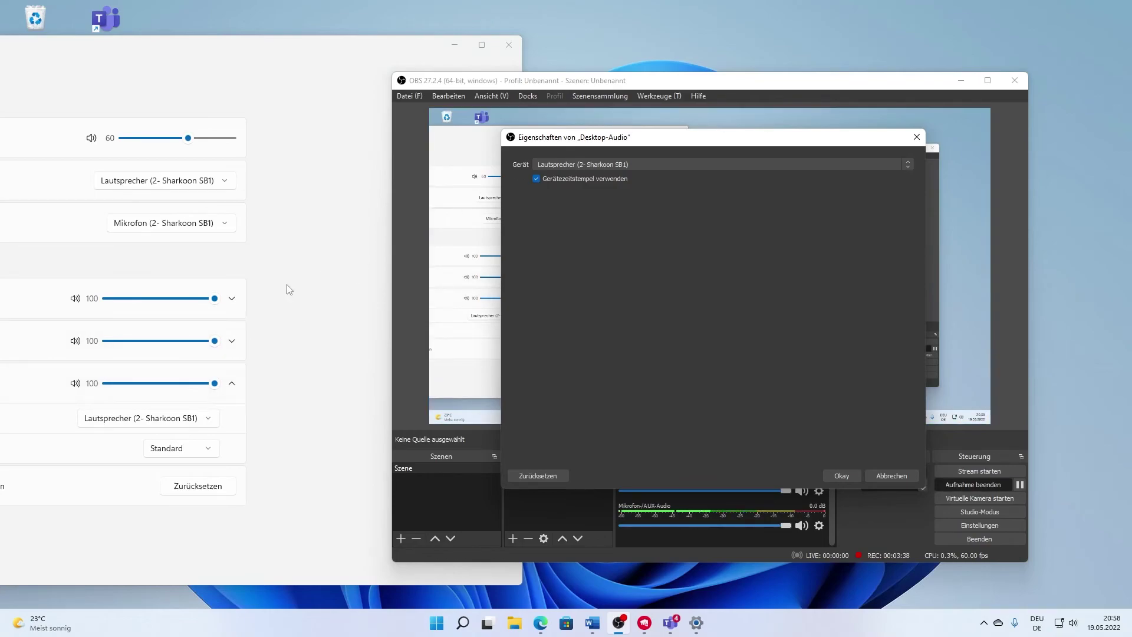
left_click(839, 475)
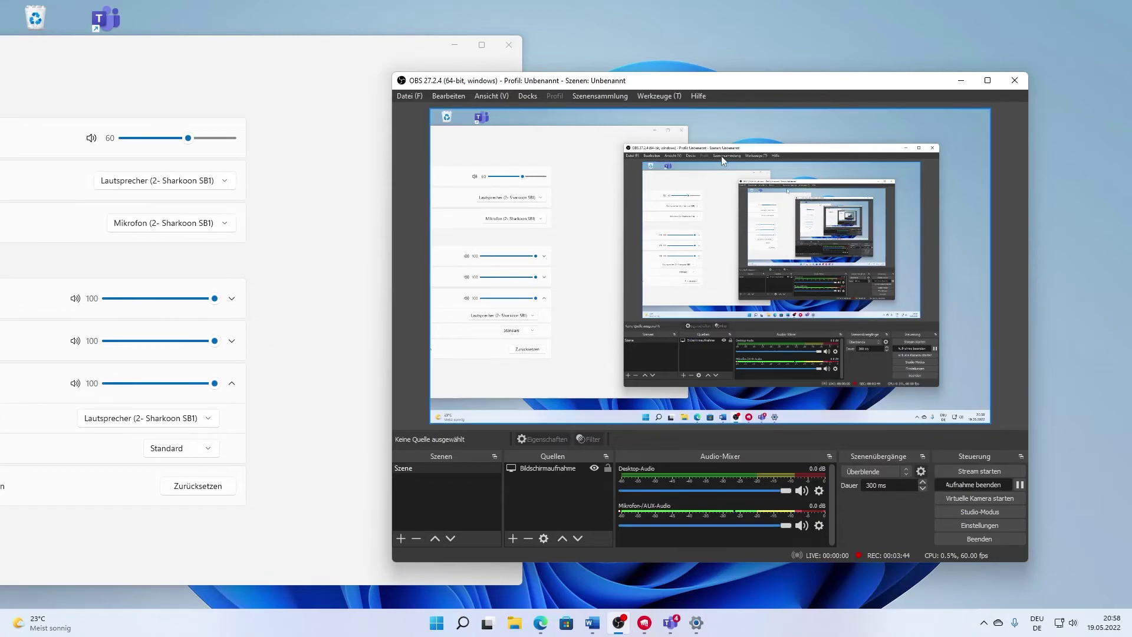
left_click_drag(705, 83, 670, 58)
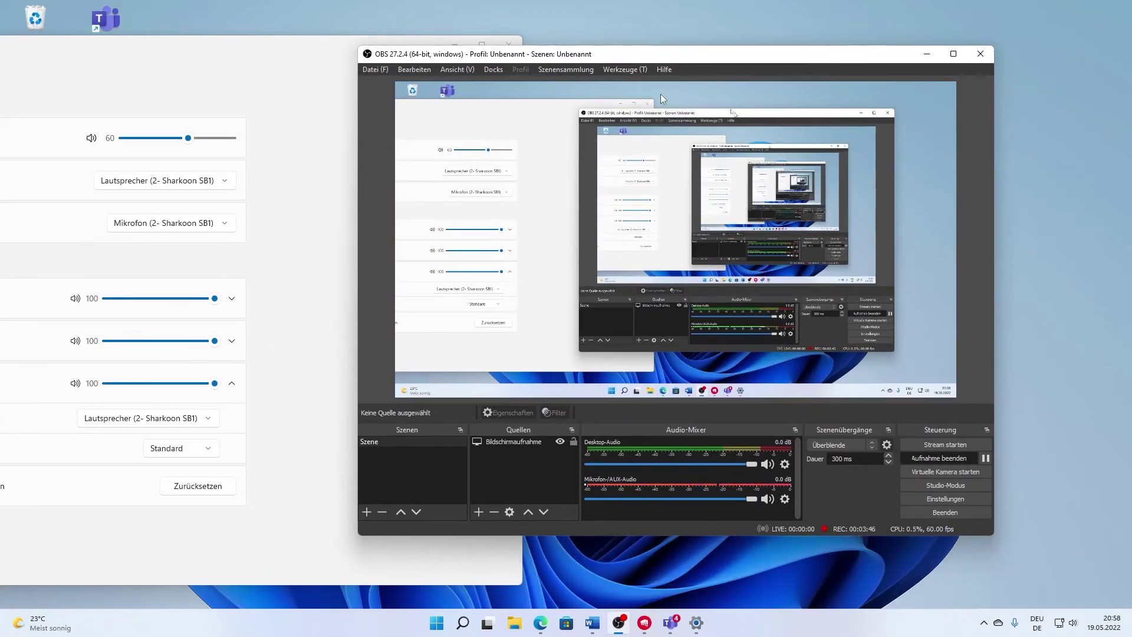
left_click_drag(710, 56, 622, 37)
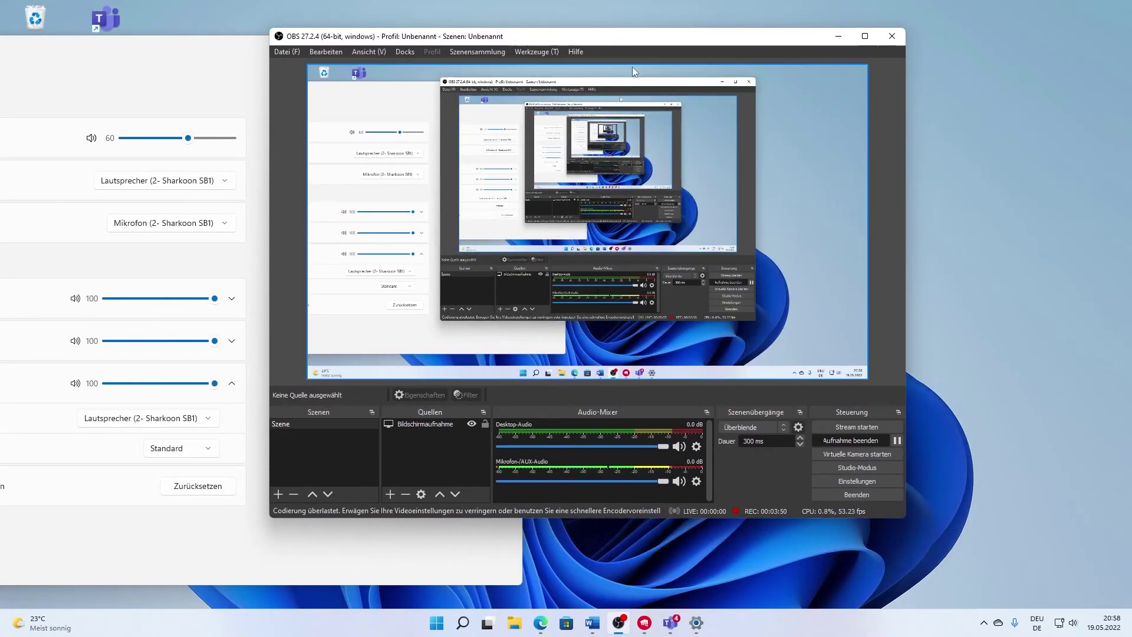